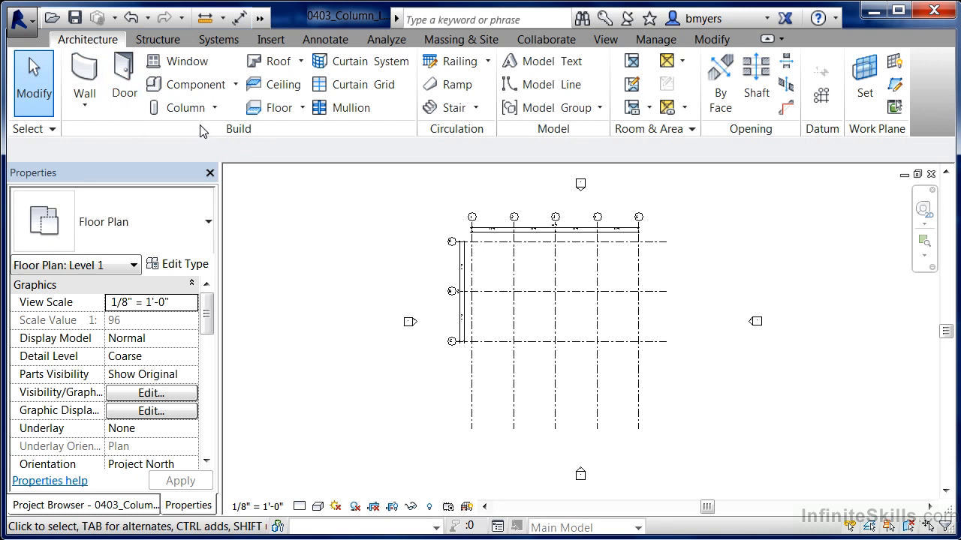
Step: Start placing an architectural column and review the column types available in the project
left_click(214, 108)
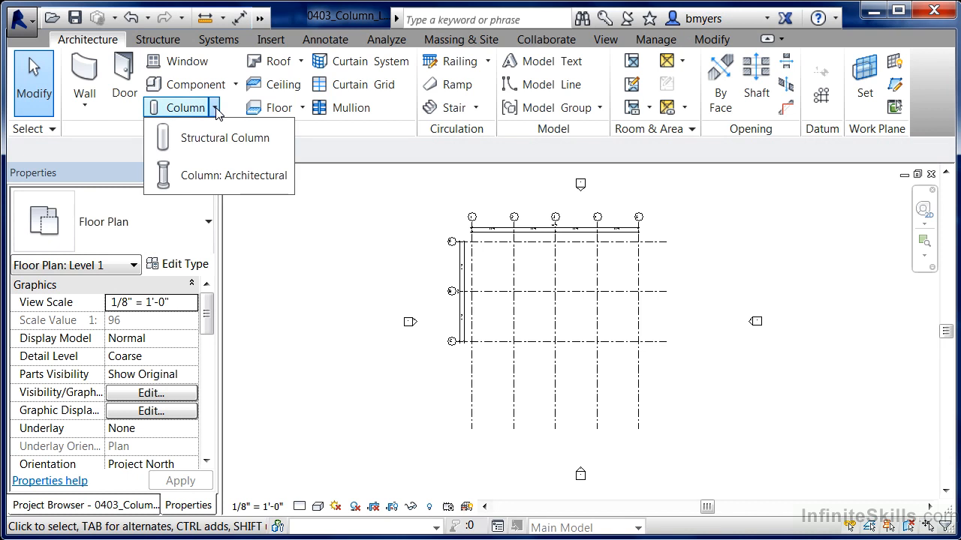
left_click(241, 177)
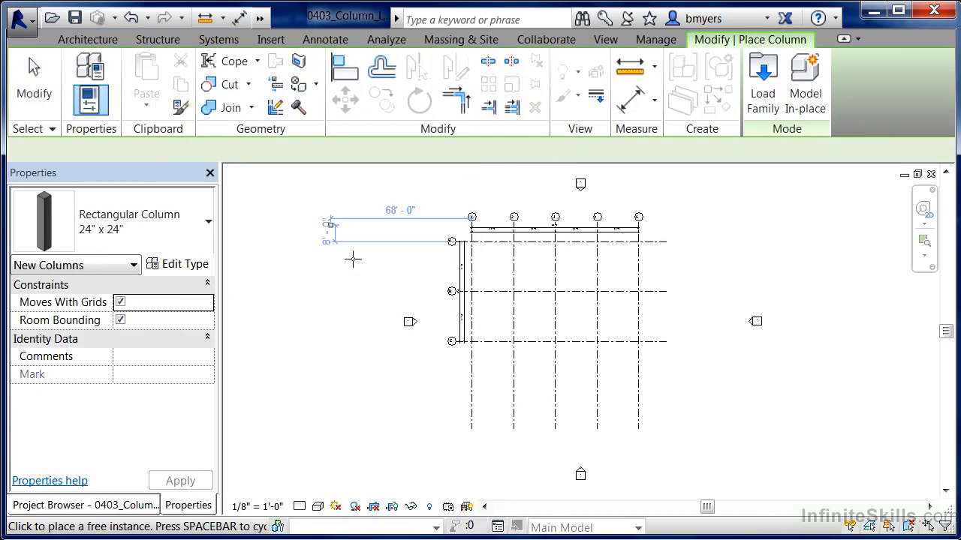
left_click(166, 233)
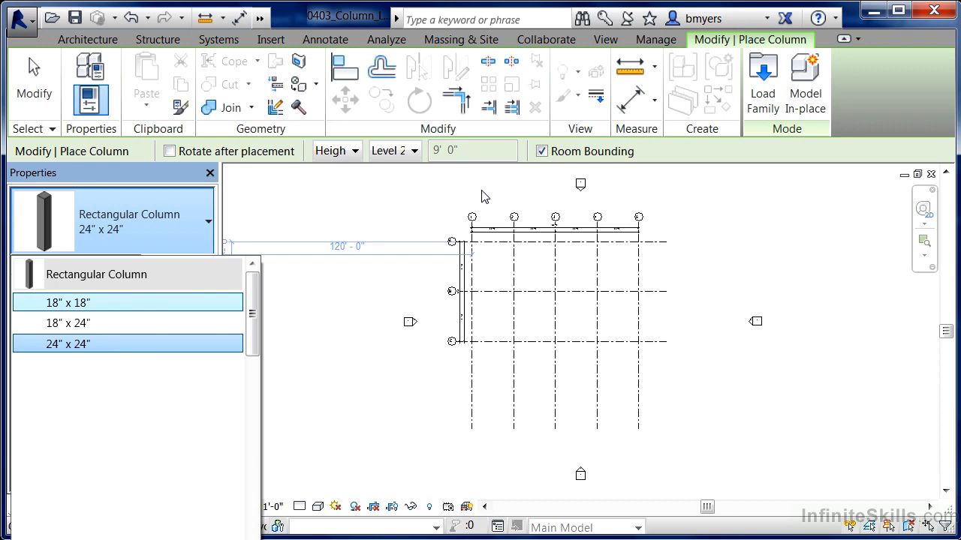
Step: Browse the US Imperial family library for column families to load and open its Columns folder
left_click(759, 105)
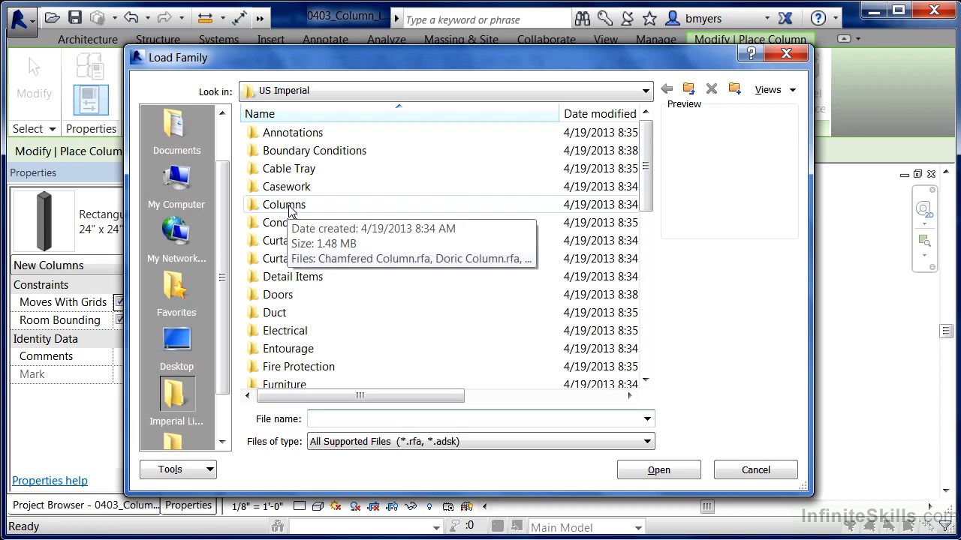
left_click_drag(650, 181, 607, 343)
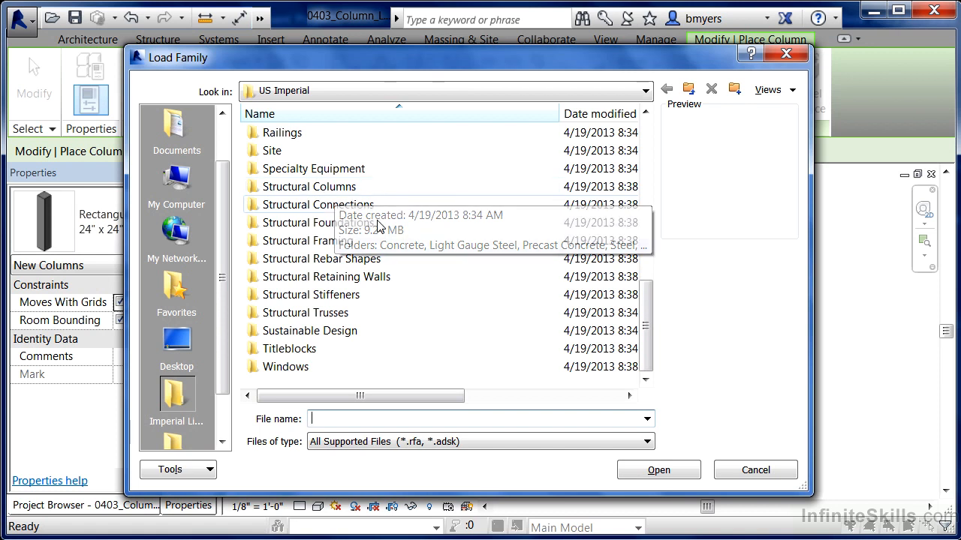
mouse_move(645, 315)
left_mouse_down()
mouse_move(656, 157)
mouse_move(584, 163)
left_mouse_up()
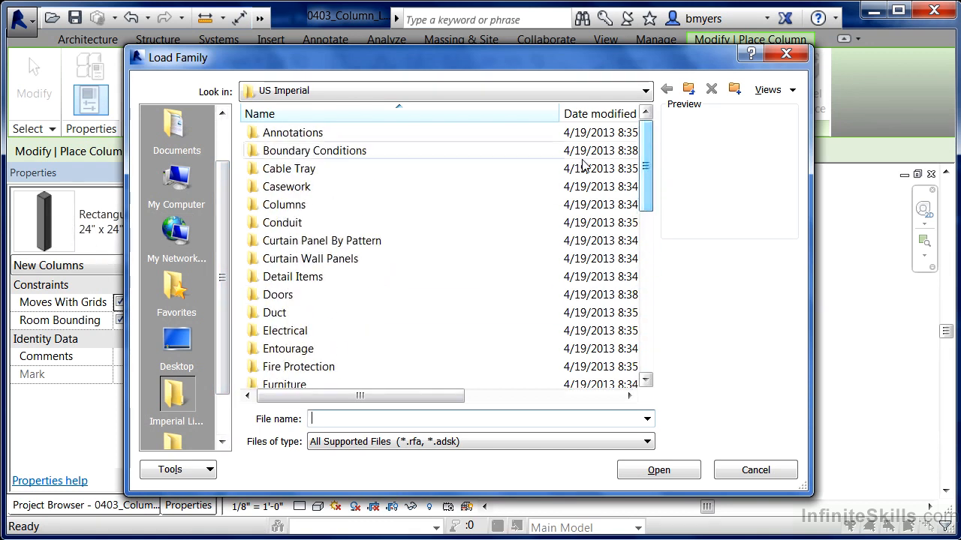
left_click(298, 209)
double_click(298, 209)
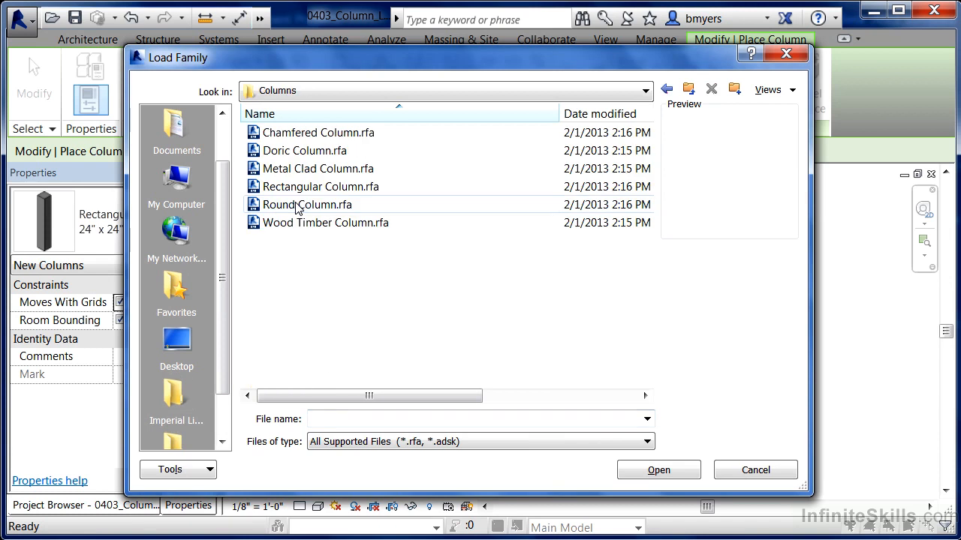
Step: Preview the chamfered, metal clad and round column families, and load Round Column.rfa into the project
left_click(323, 133)
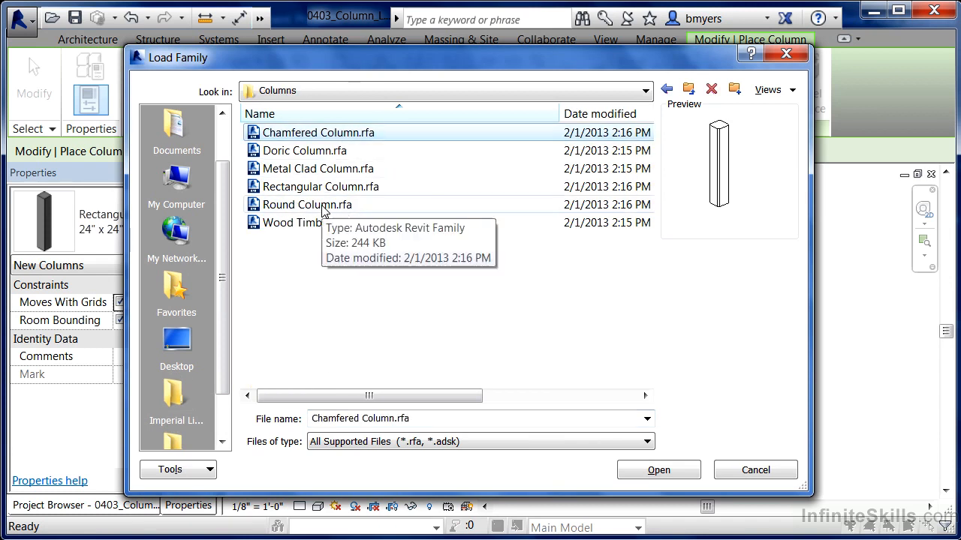
key("Down")
key("Down")
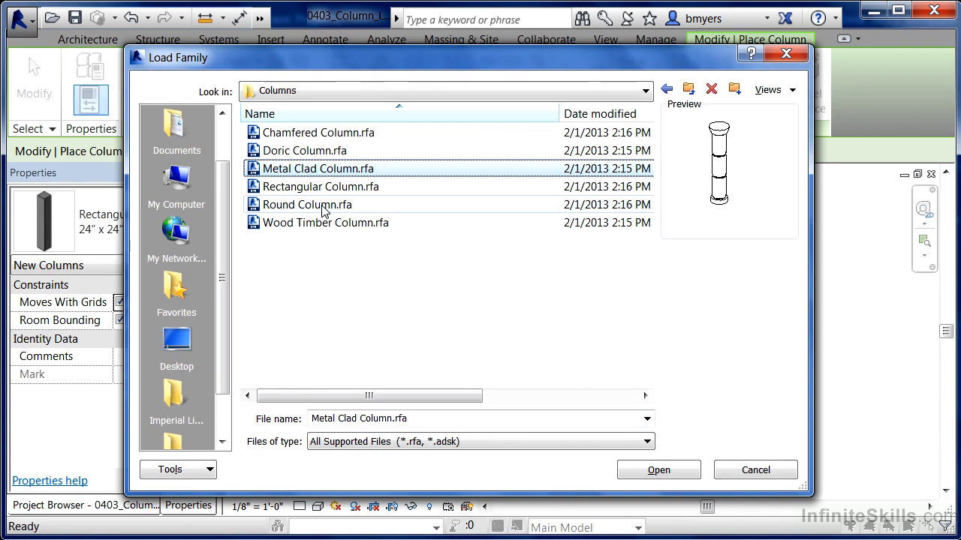
left_click(324, 205)
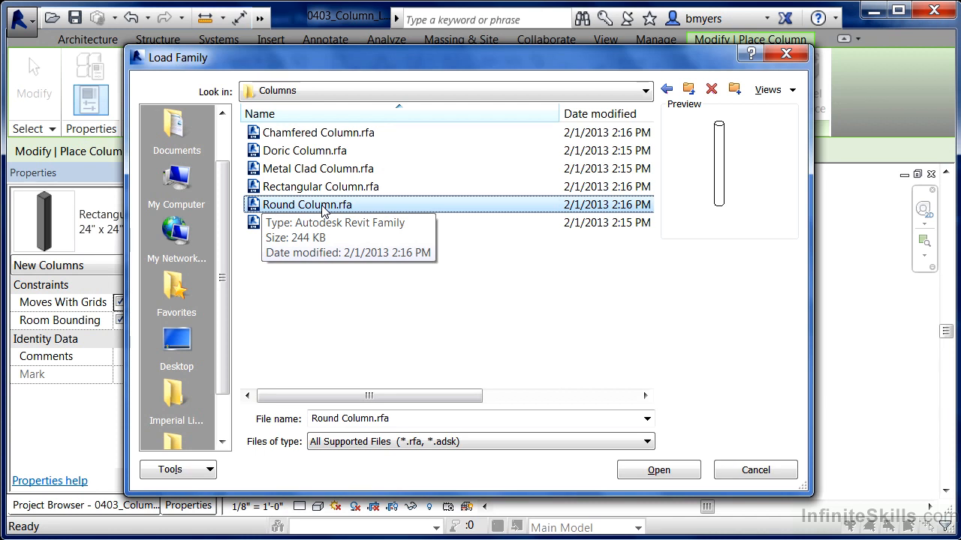
left_click(646, 473)
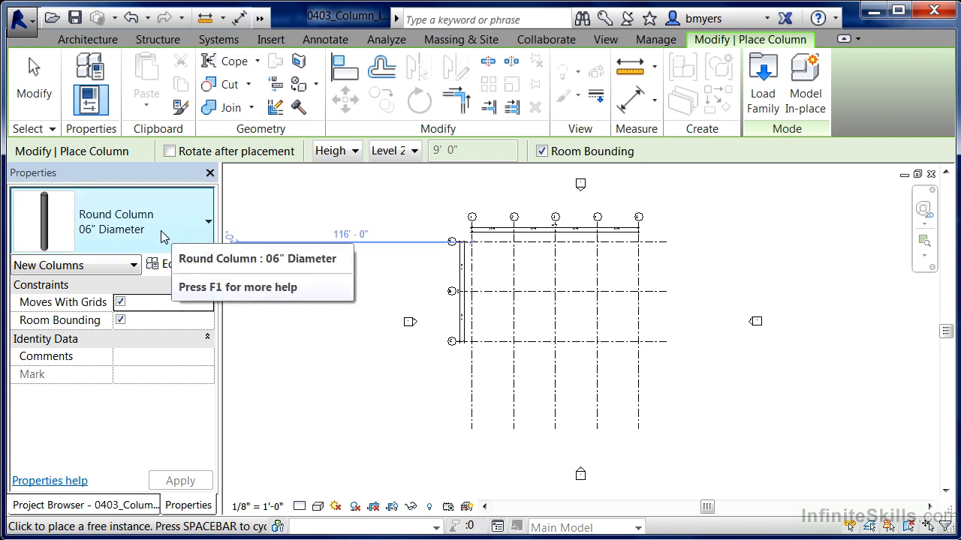
Step: Review the diameters offered for the Round Column family and end column placement without placing one
left_click(163, 238)
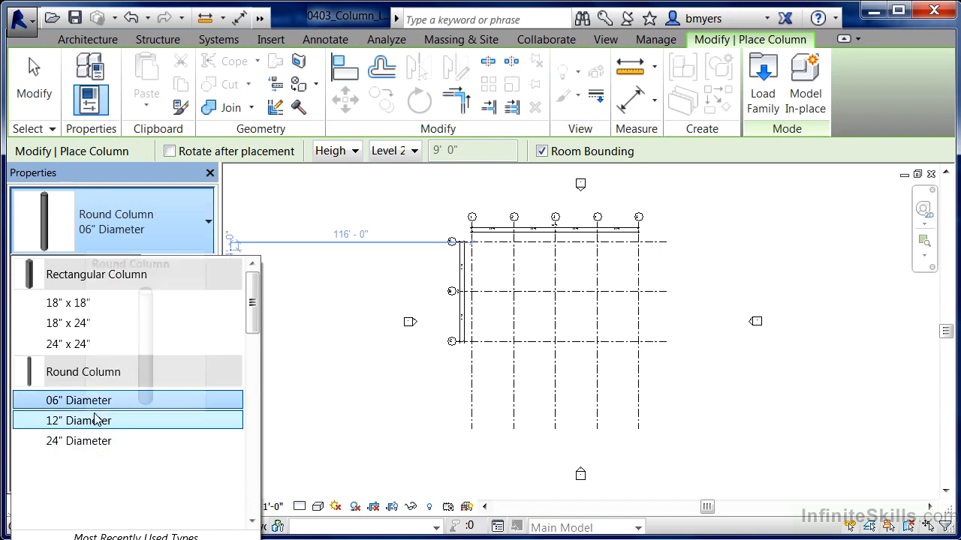
left_click(696, 147)
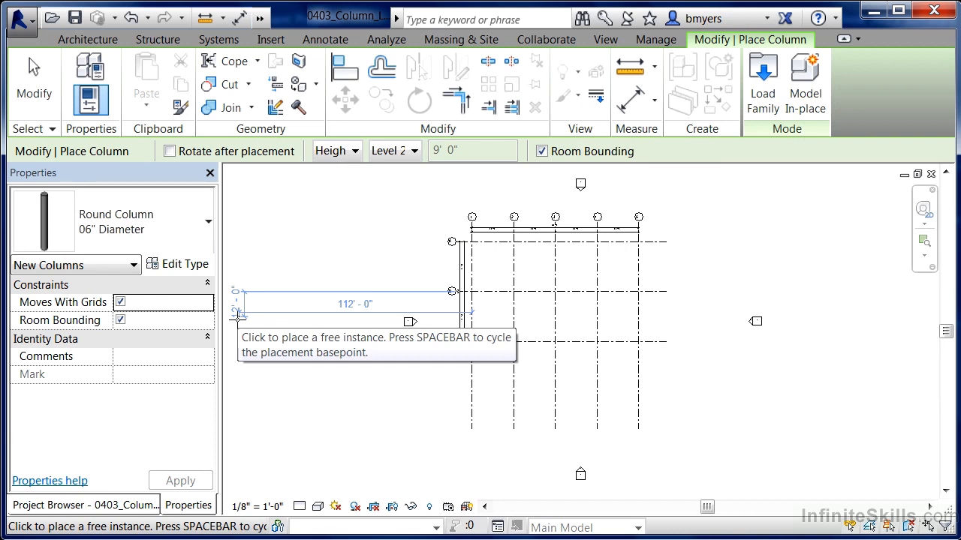
key("Escape")
key("Escape")
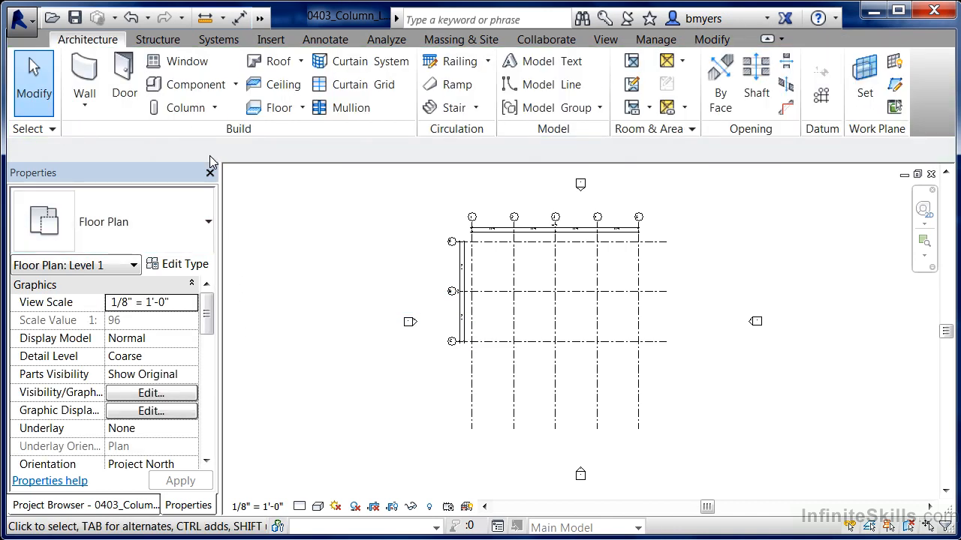
Step: Choose W-Wide Flange-Column.rfa from the Steel folder of the Structural Columns library as the family to load
left_click(214, 109)
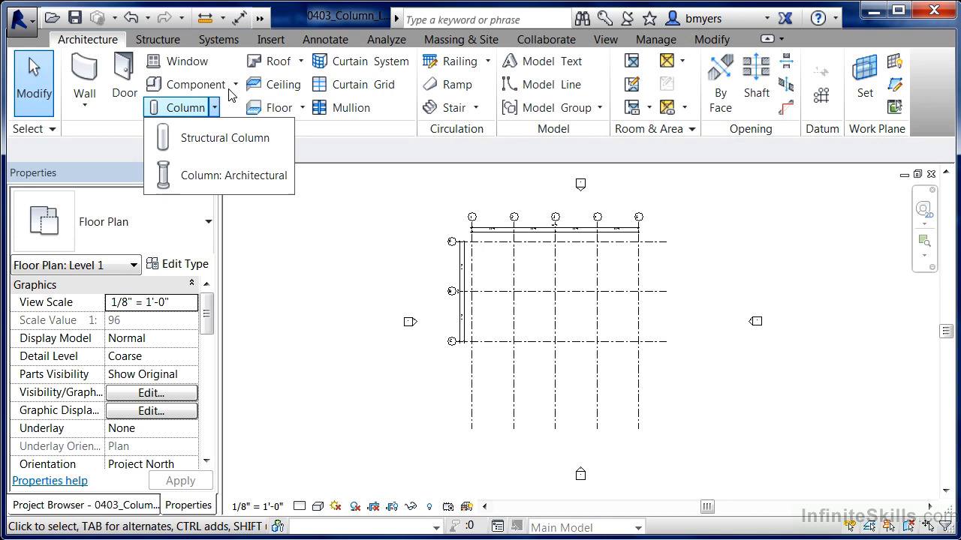
left_click(271, 39)
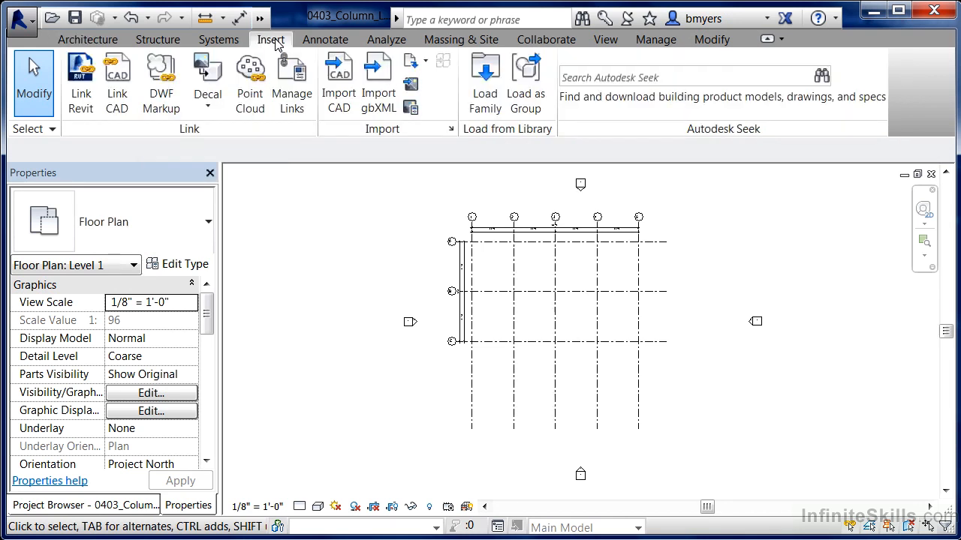
left_click(494, 96)
left_click_drag(646, 167, 644, 330)
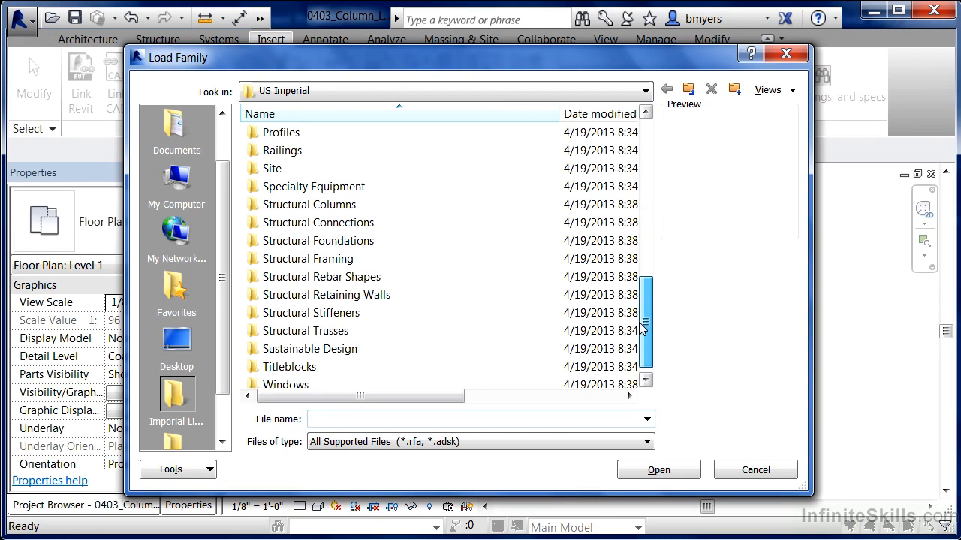
double_click(339, 204)
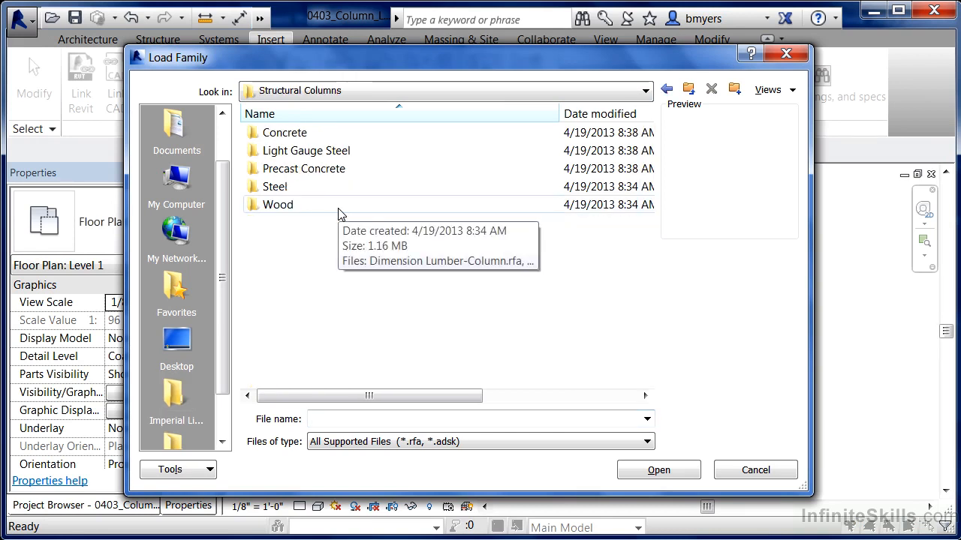
double_click(293, 187)
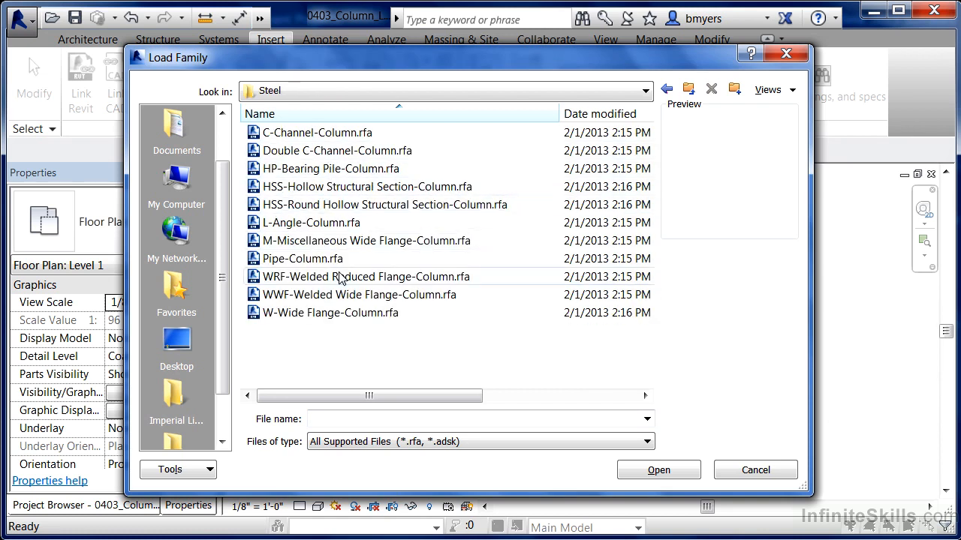
left_click(325, 316)
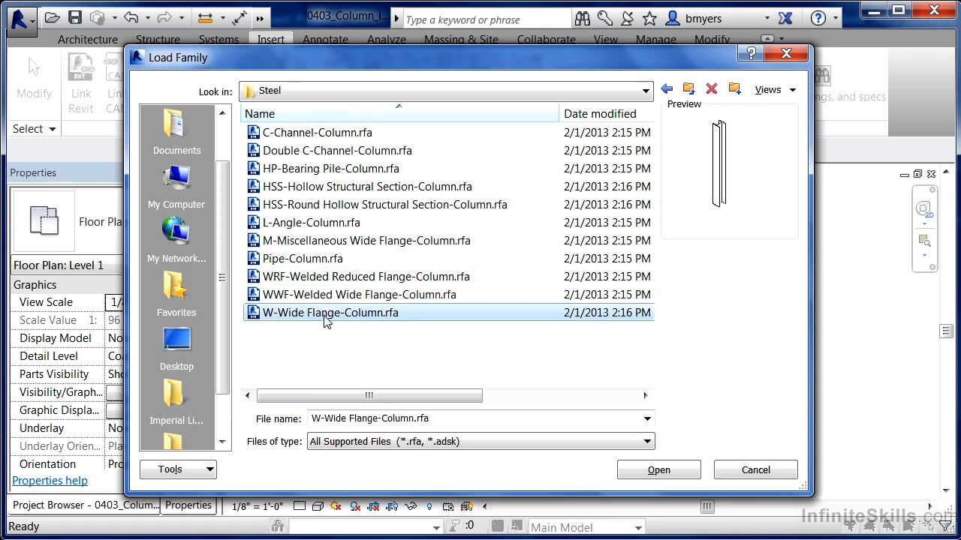
left_click(665, 473)
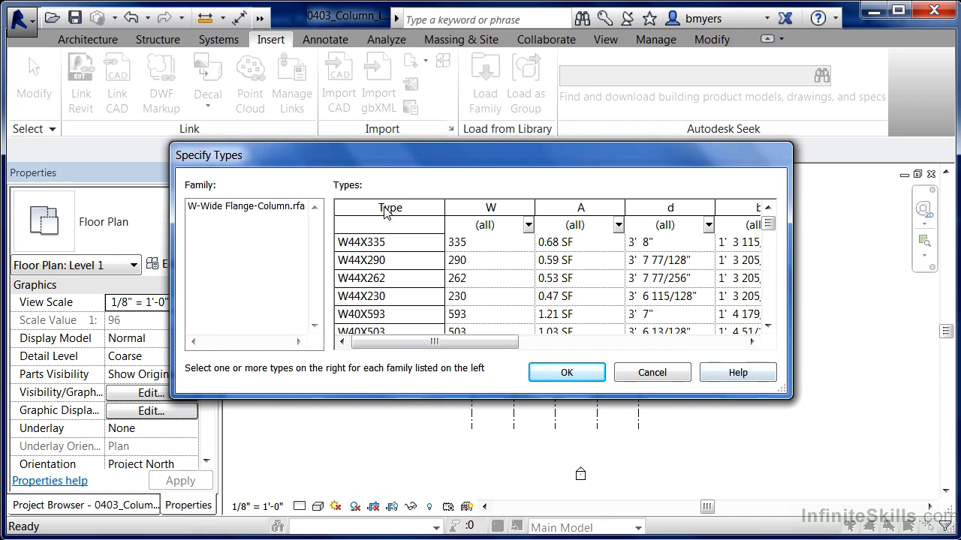
Step: Load the W4X13 type of the wide flange column family, overwriting the existing version but not its parameter values
left_click(774, 328)
left_click(773, 328)
left_click(774, 328)
left_click(773, 328)
left_click(774, 328)
left_click(774, 328)
left_click(774, 328)
left_click(774, 328)
left_click(774, 328)
left_click(774, 328)
left_click(774, 328)
left_click(773, 329)
left_click_drag(769, 246, 767, 315)
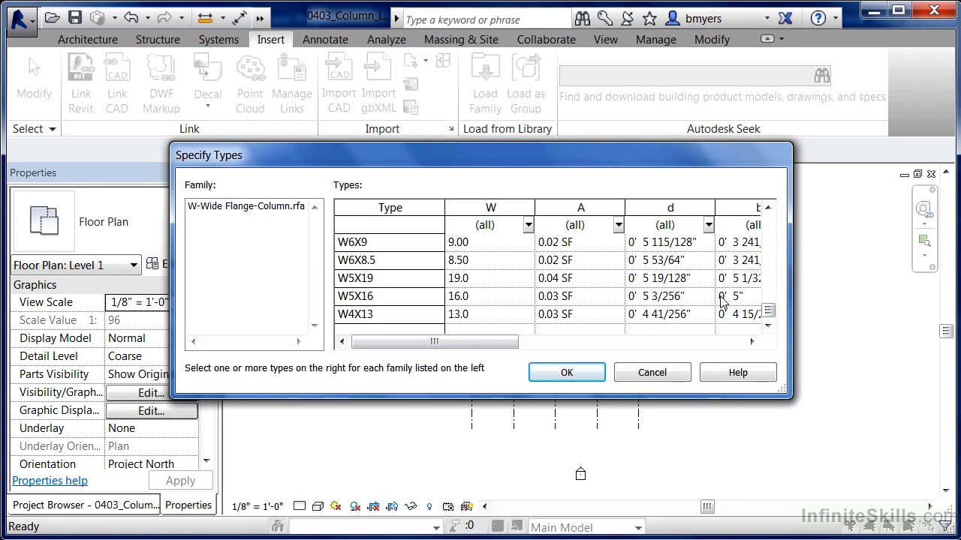
left_click(367, 314)
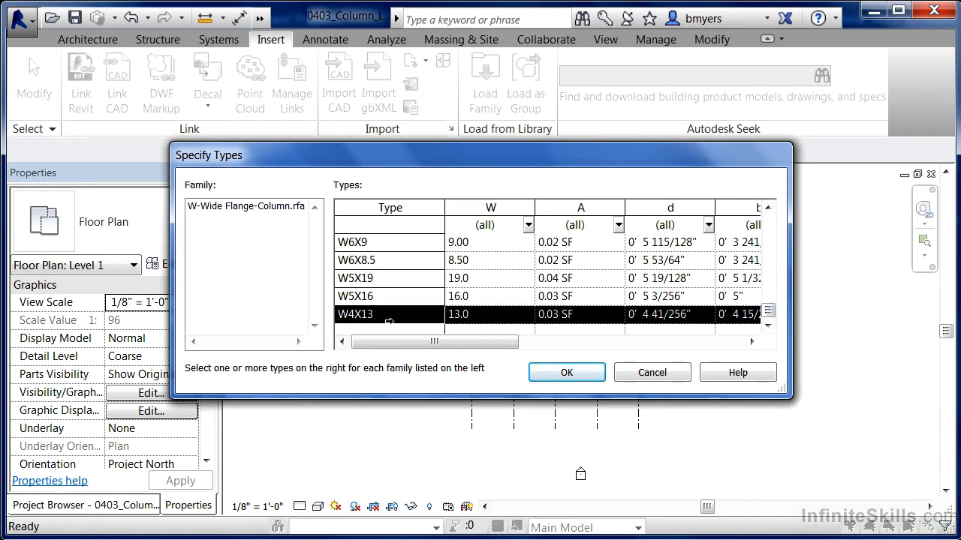
left_click(564, 373)
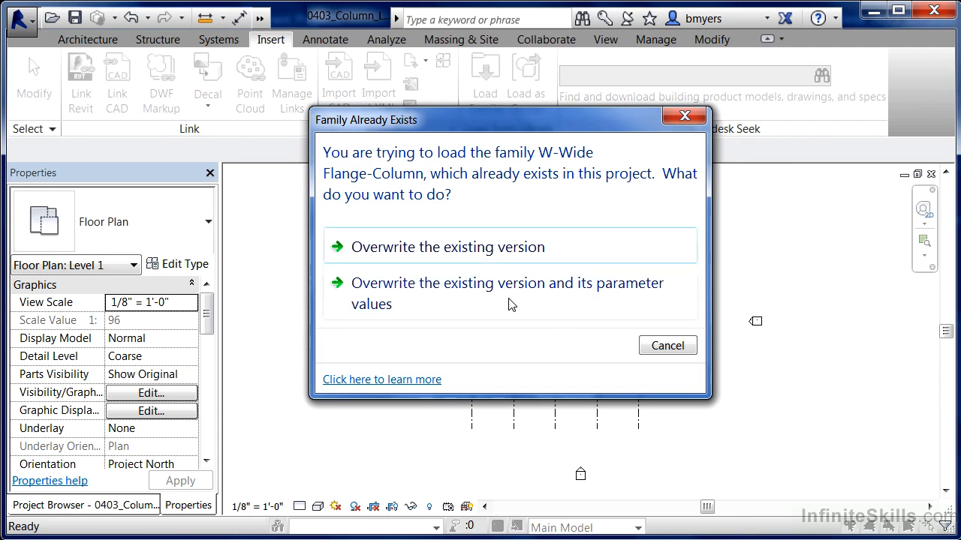
left_click(501, 253)
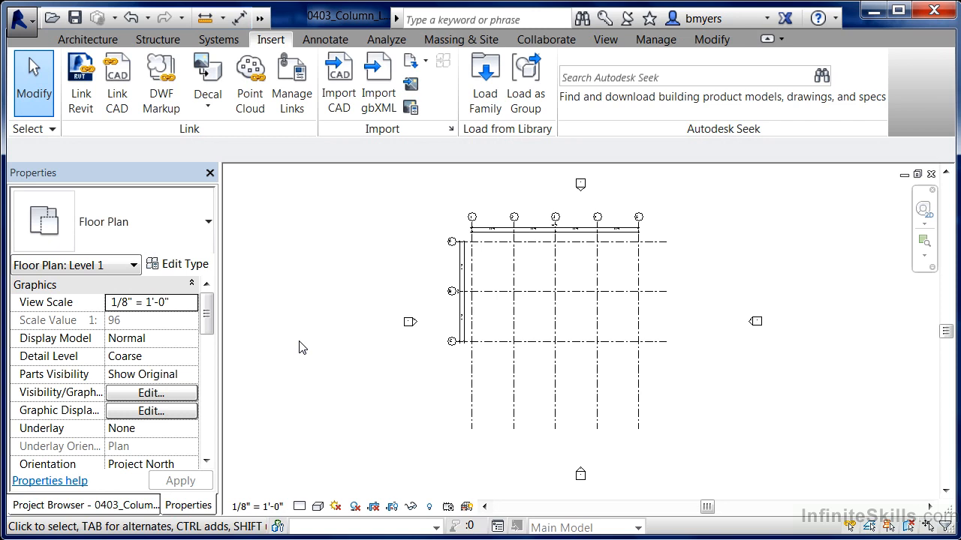
Step: Start placing a structural column and review the W-Wide Flange-Column types and the family loading options
left_click(117, 41)
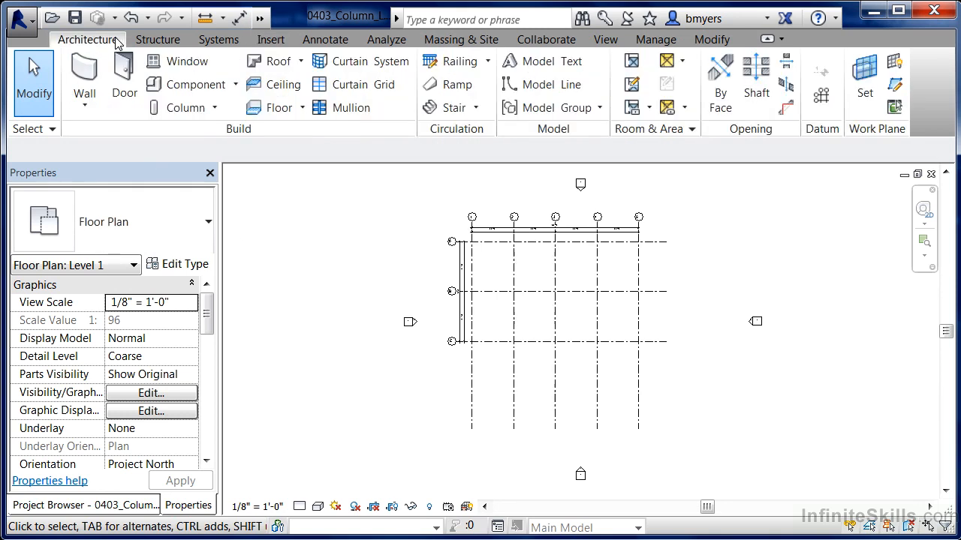
left_click(215, 108)
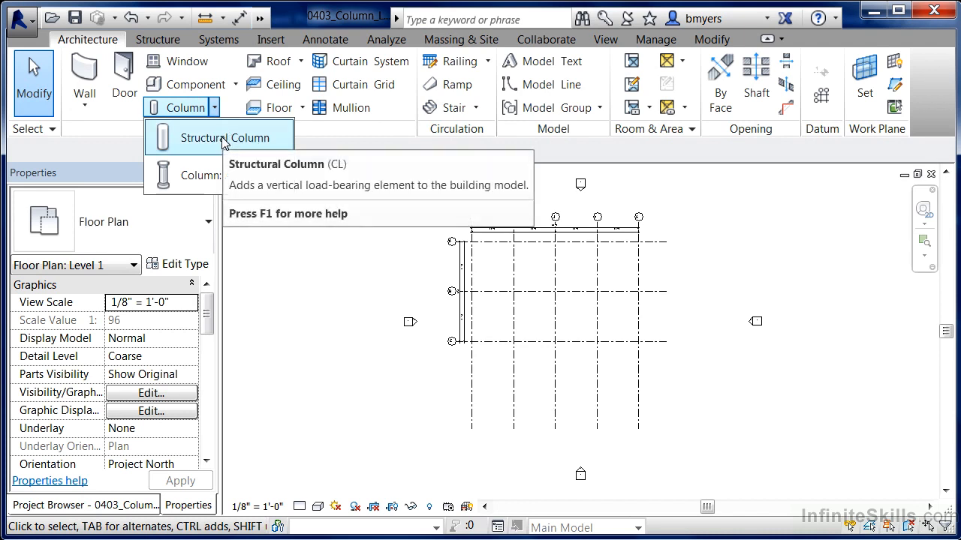
left_click(199, 140)
left_click(201, 222)
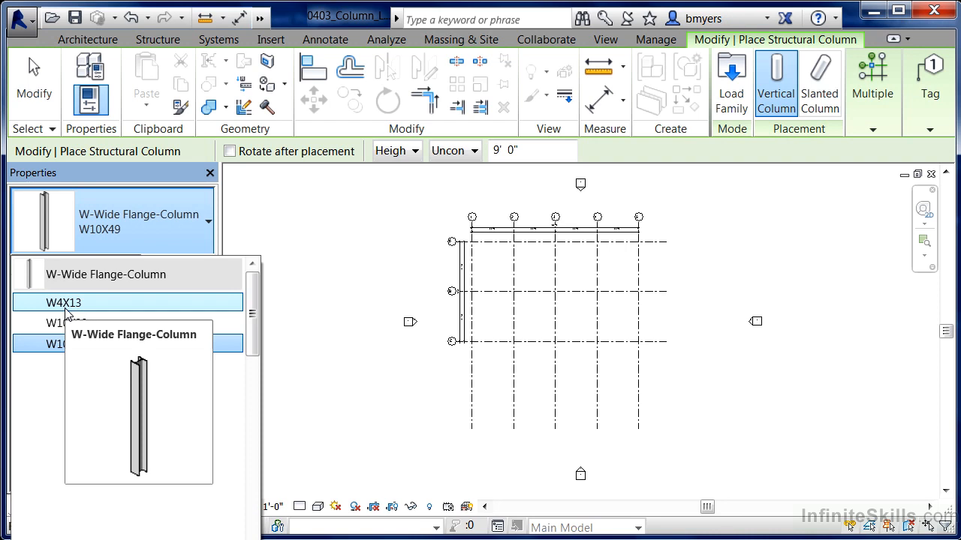
key("Escape")
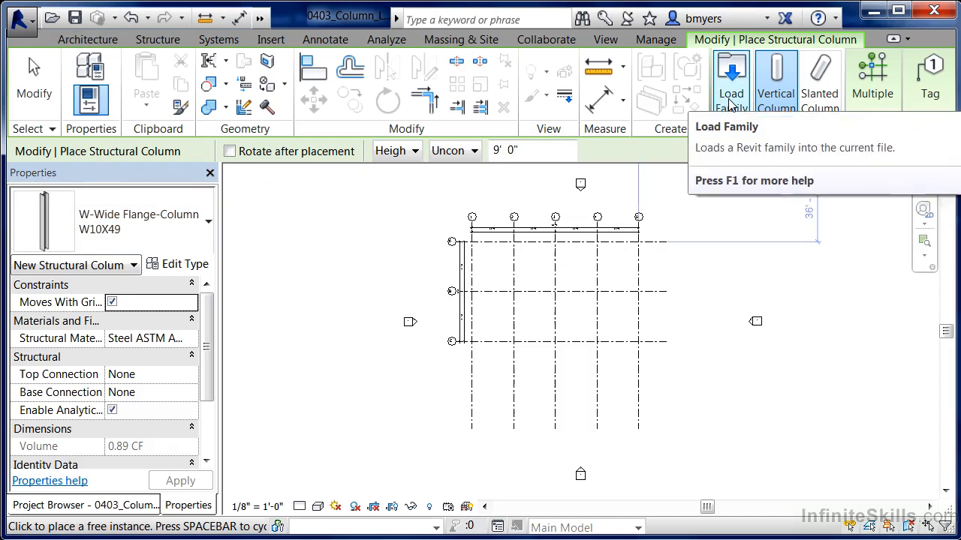
left_click(270, 39)
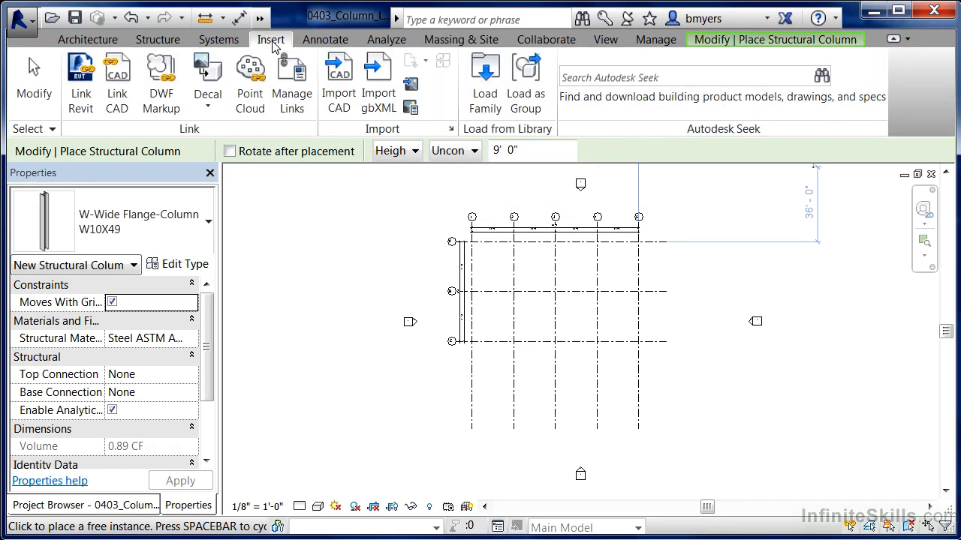